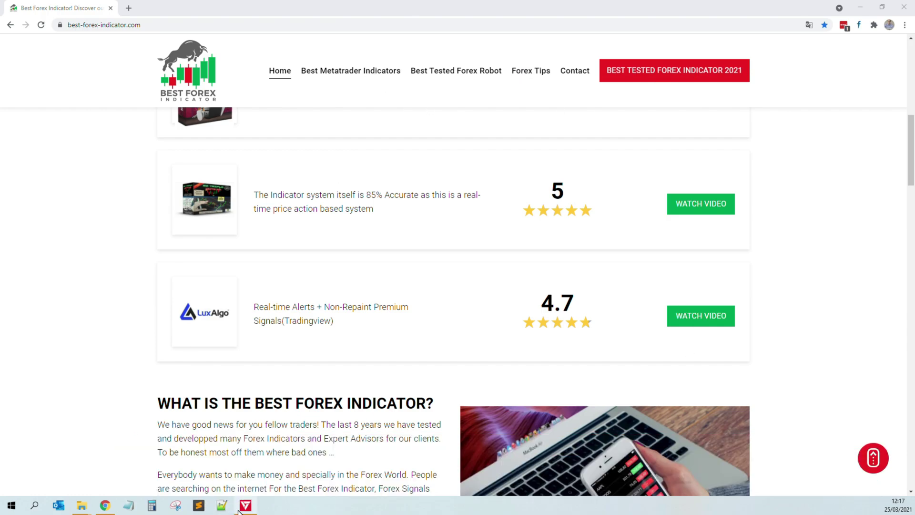
Step: Switch to MetaTrader 4 and close the existing EURUSD sell order from the Trade tab
{"action": "left_click", "coordinate": [222, 506]}
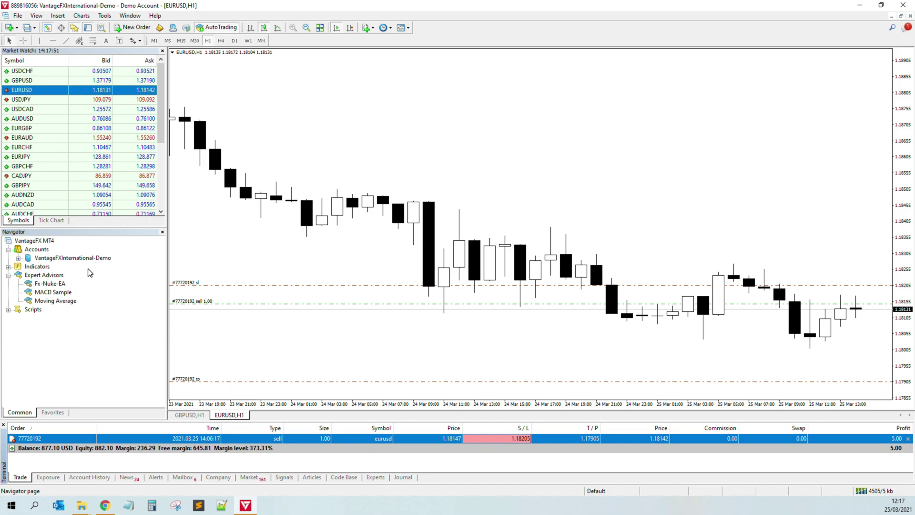
{"action": "right_click", "coordinate": [580, 439]}
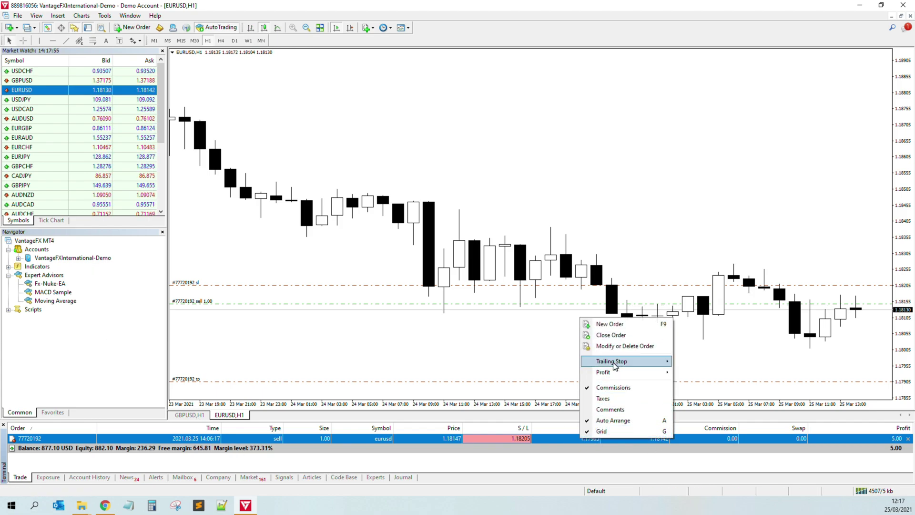
{"action": "left_click", "coordinate": [610, 335]}
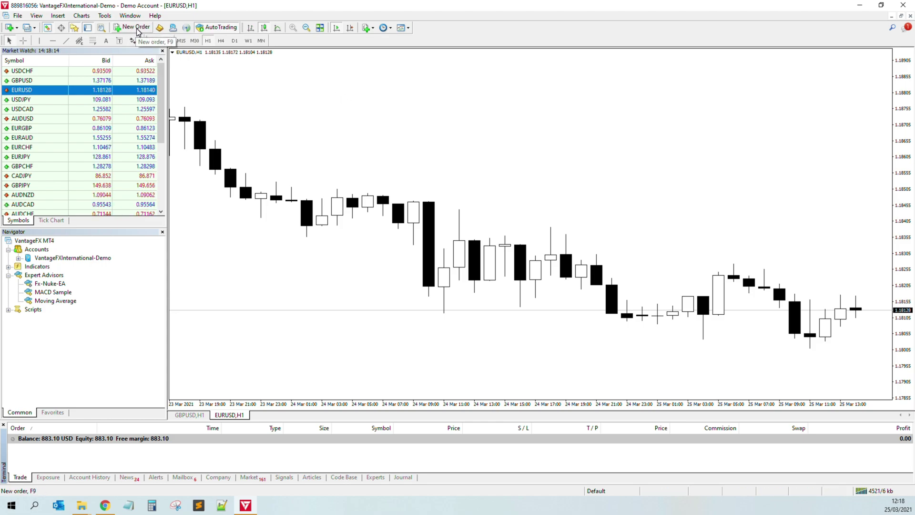
Step: Sell 0.1 lots of EURUSD at market, with stop loss and take profit left at 0
{"action": "mouse_move", "coordinate": [491, 107]}
{"action": "left_mouse_down"}
{"action": "mouse_move", "coordinate": [541, 89]}
{"action": "mouse_move", "coordinate": [534, 52]}
{"action": "left_mouse_up"}
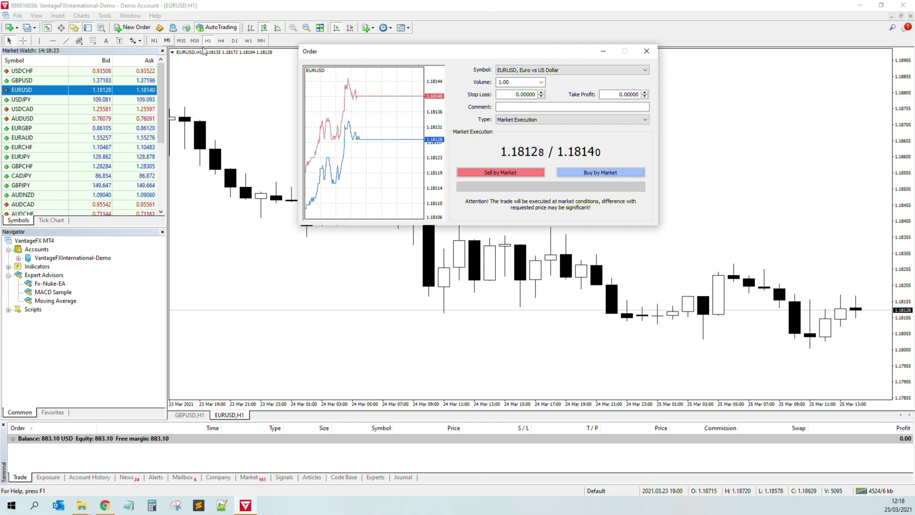
{"action": "left_click", "coordinate": [555, 70]}
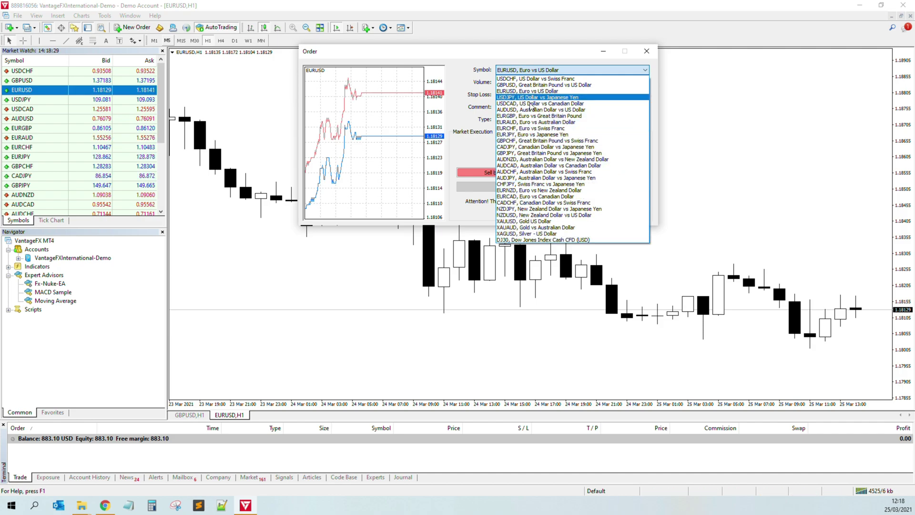
{"action": "left_click", "coordinate": [472, 109]}
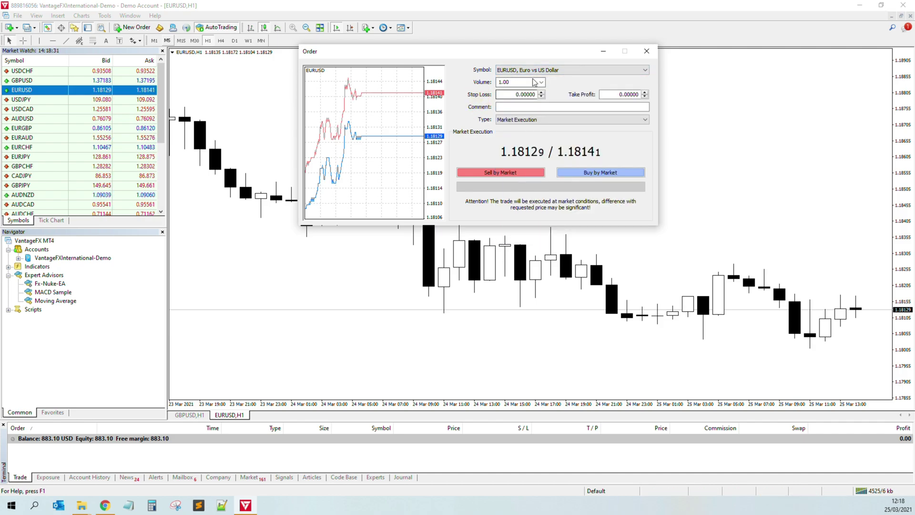
{"action": "left_click", "coordinate": [508, 82]}
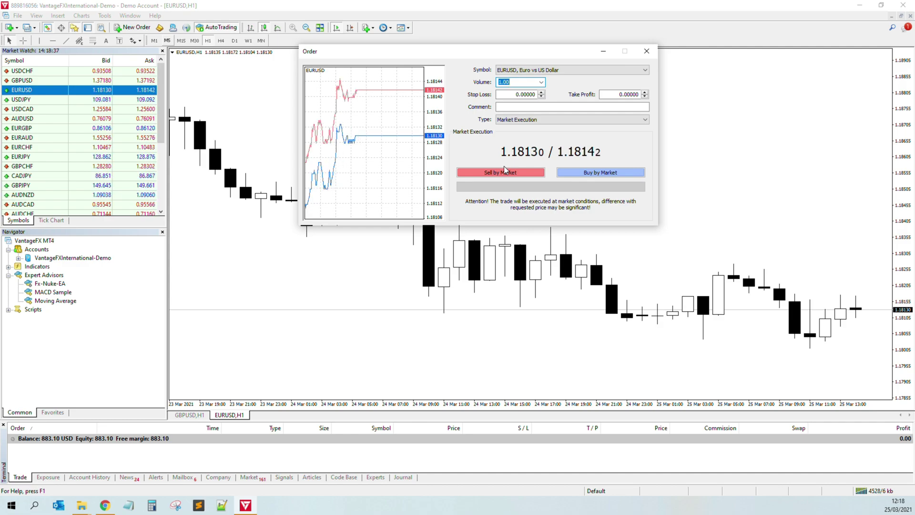
{"action": "type", "text": "0.1"}
{"action": "left_click", "coordinate": [543, 107]}
{"action": "double_click", "coordinate": [520, 94]}
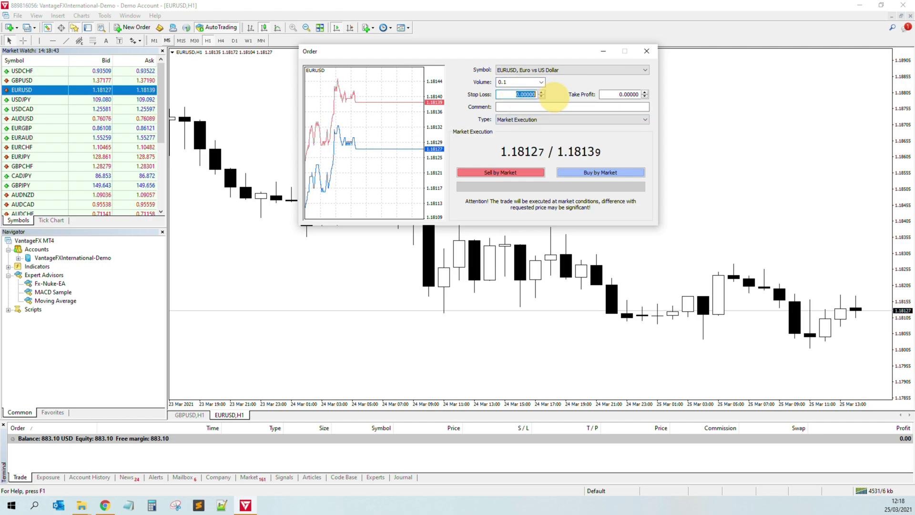
{"action": "double_click", "coordinate": [621, 95]}
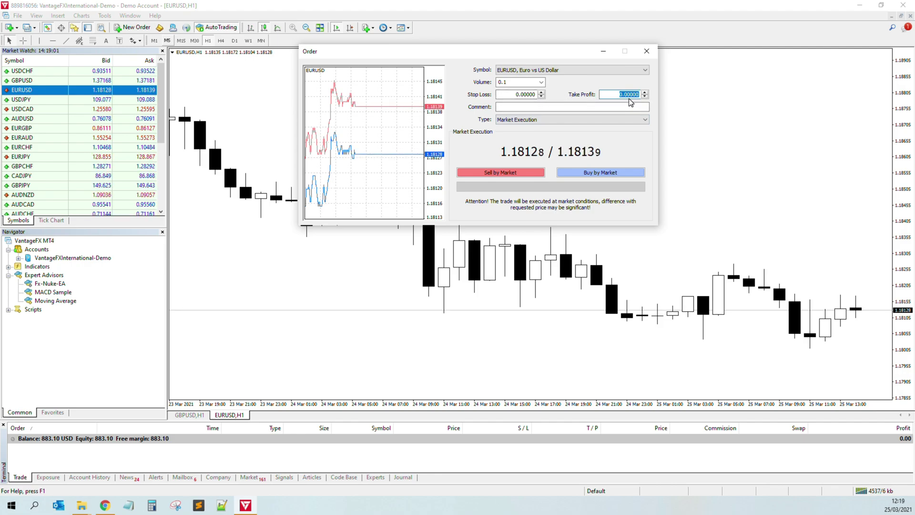
{"action": "left_click", "coordinate": [495, 174]}
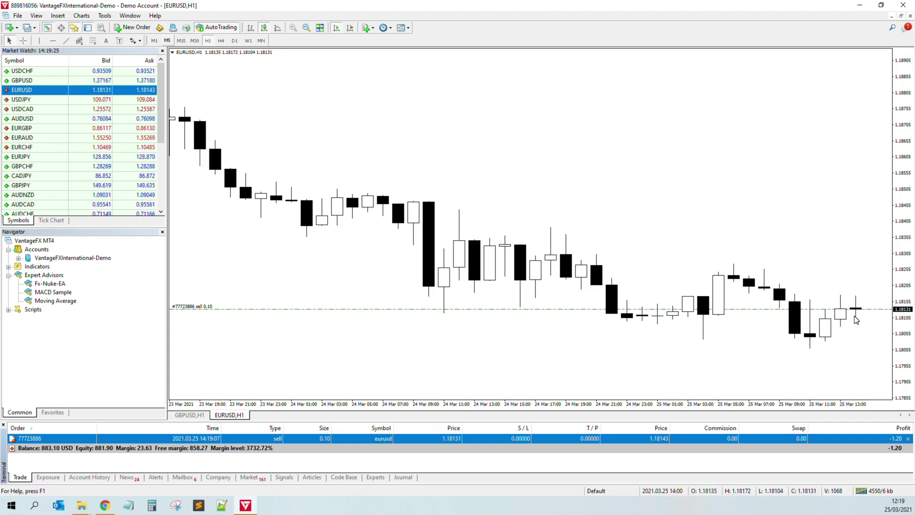
Step: Modify the open EURUSD sell order to set take profit at 1.18055
{"action": "double_click", "coordinate": [367, 437]}
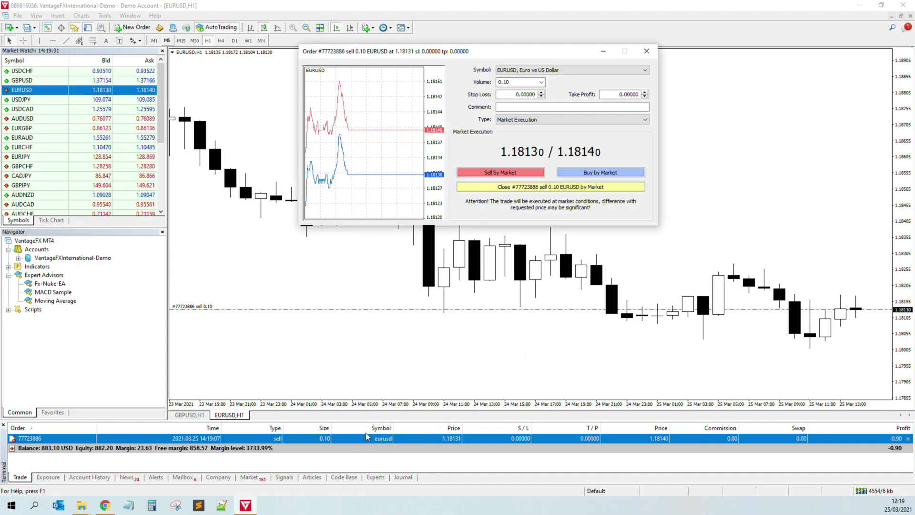
{"action": "left_click", "coordinate": [564, 119]}
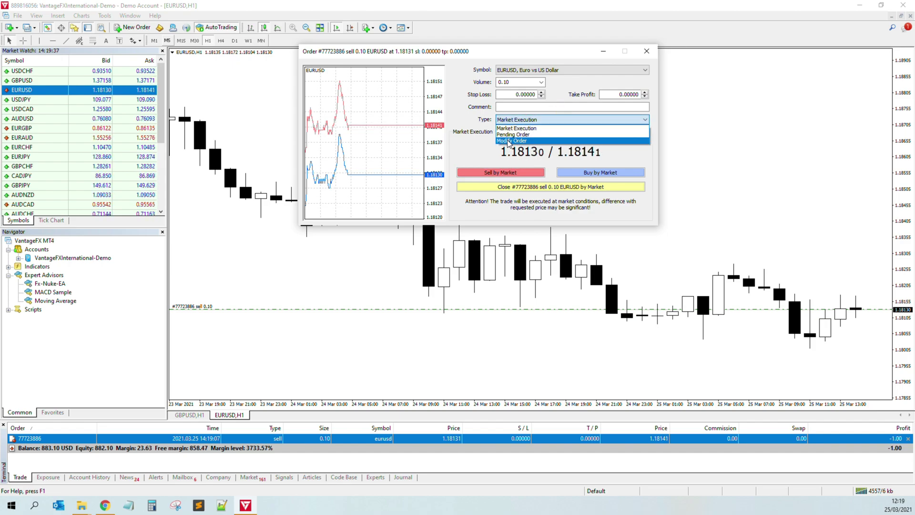
{"action": "left_click", "coordinate": [545, 141]}
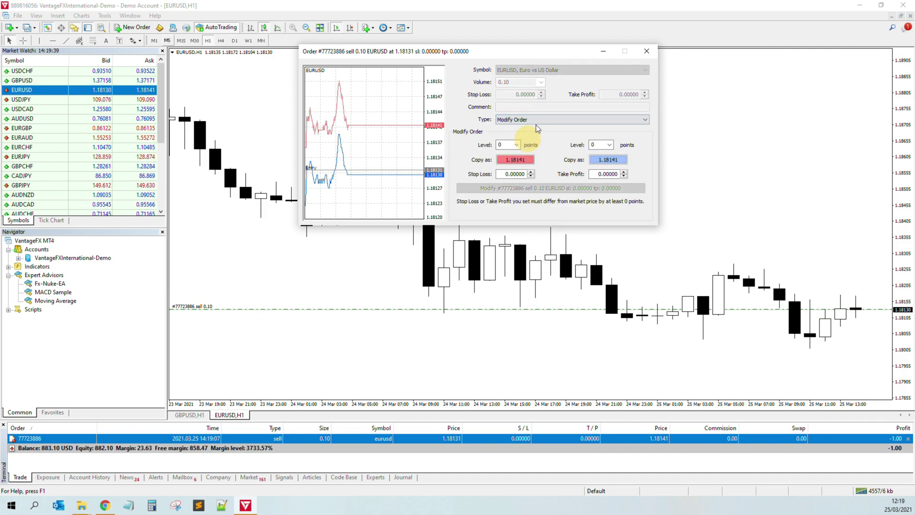
{"action": "left_click", "coordinate": [551, 203]}
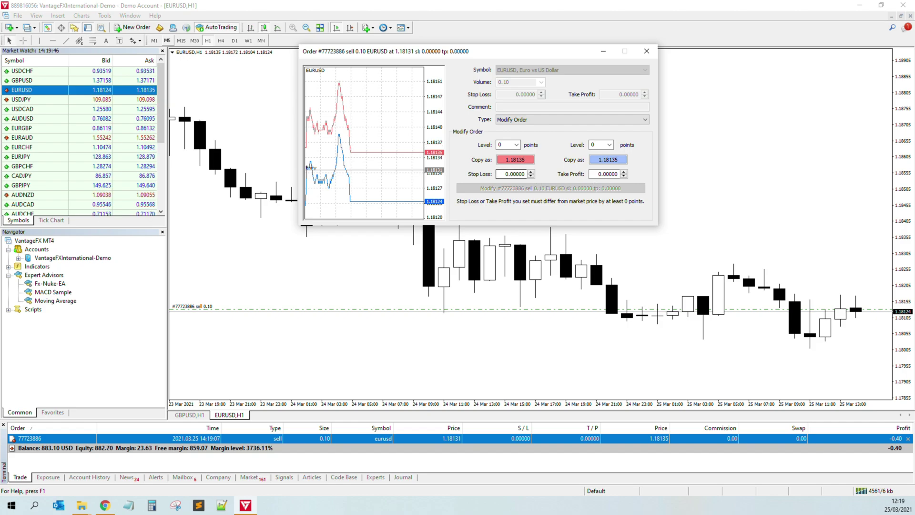
{"action": "double_click", "coordinate": [607, 174]}
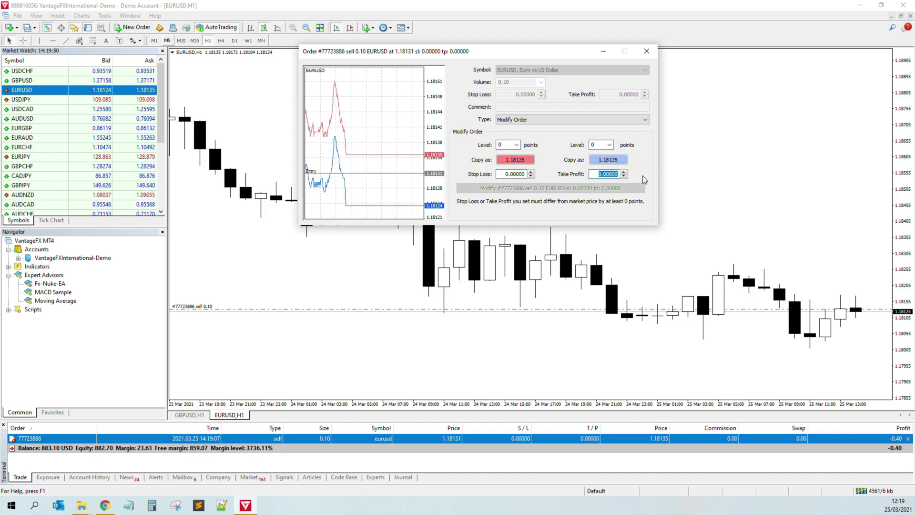
{"action": "type", "text": "1.1"}
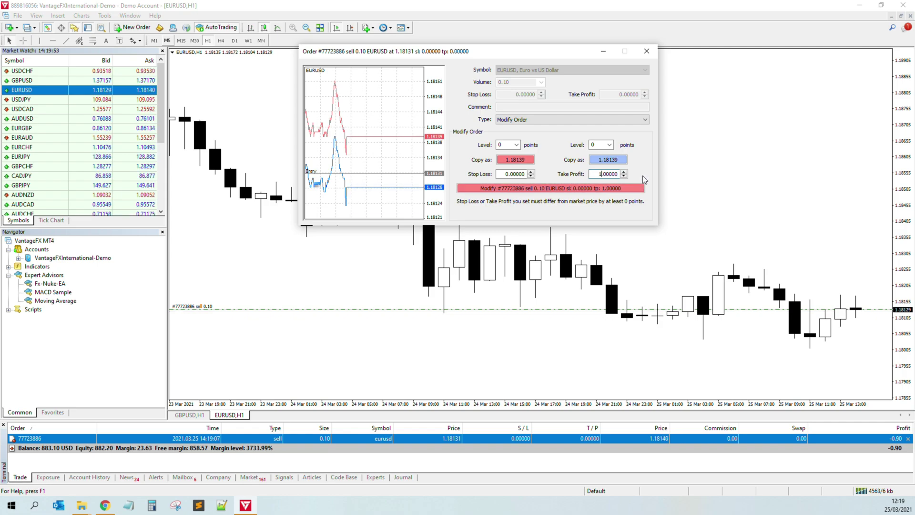
{"action": "type", "text": "8"}
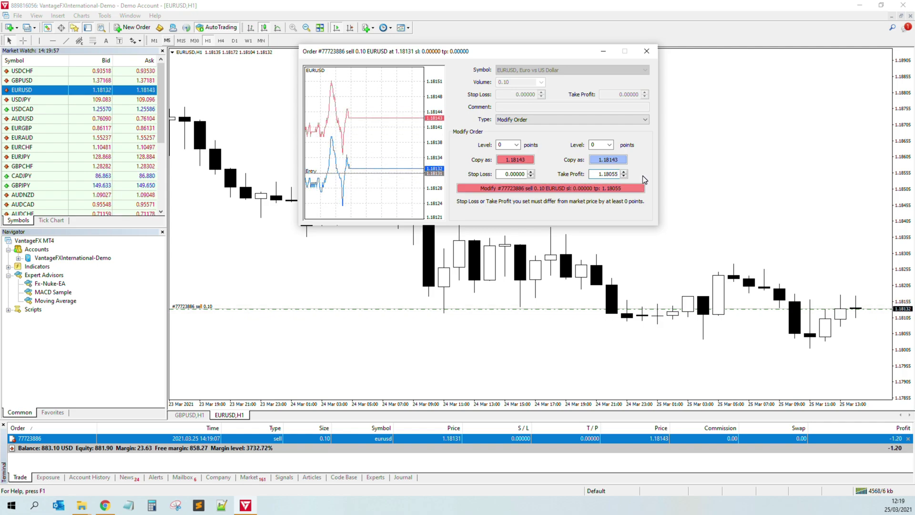
{"action": "type", "text": "055"}
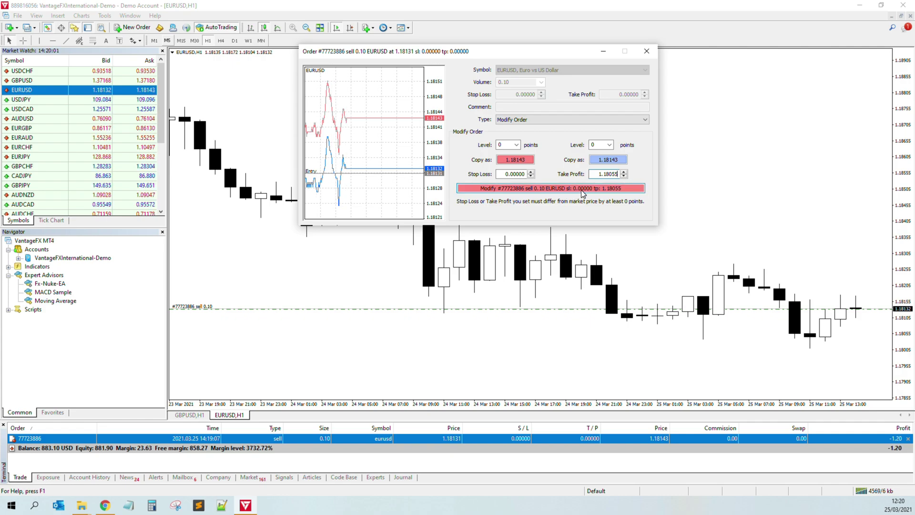
{"action": "left_click", "coordinate": [567, 191]}
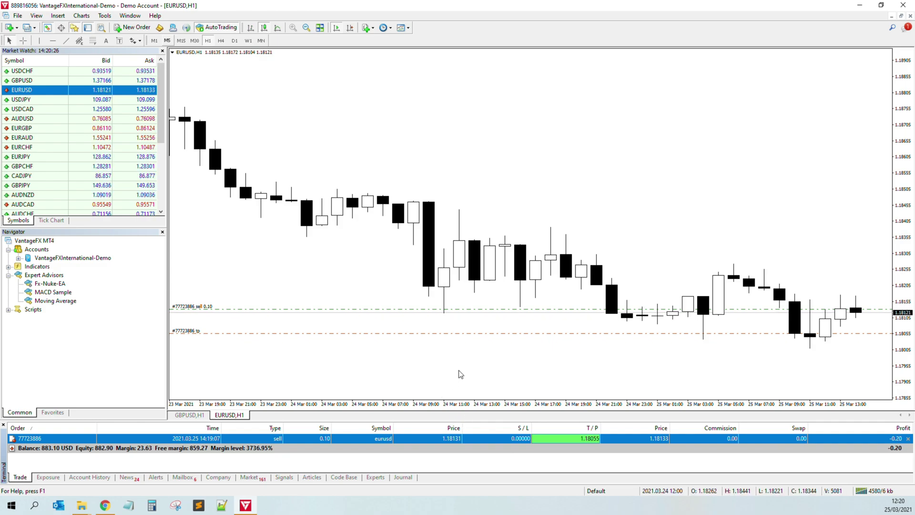
Step: Modify the EURUSD sell order to set stop loss at 1.18205, fixing a mistyped digit
{"action": "double_click", "coordinate": [419, 438]}
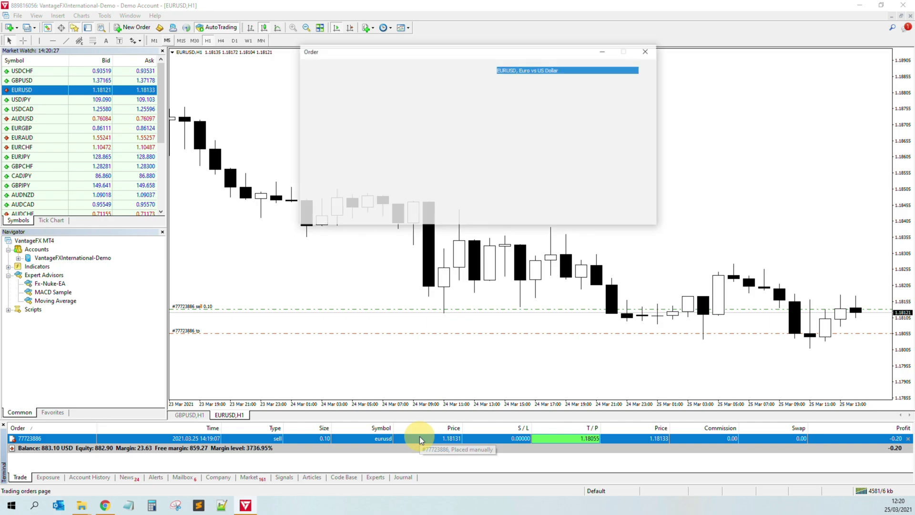
{"action": "left_click", "coordinate": [571, 120]}
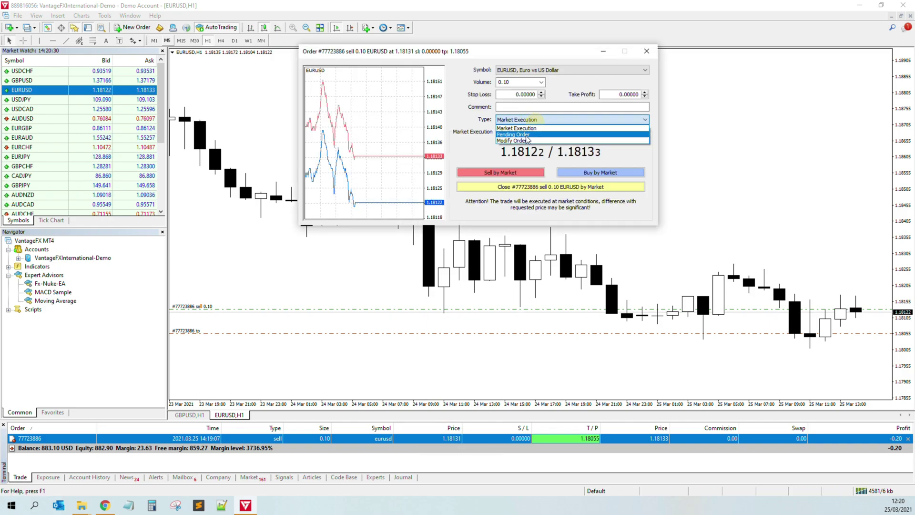
{"action": "left_click", "coordinate": [524, 141]}
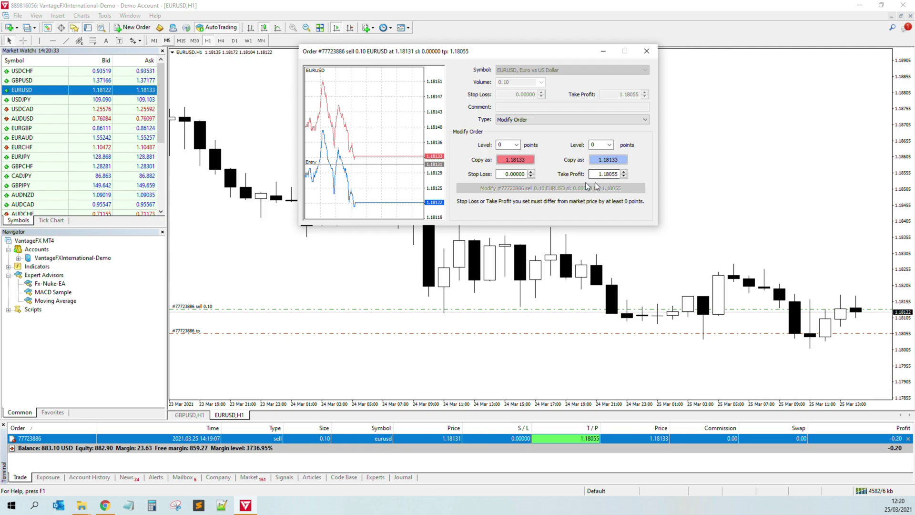
{"action": "double_click", "coordinate": [514, 174]}
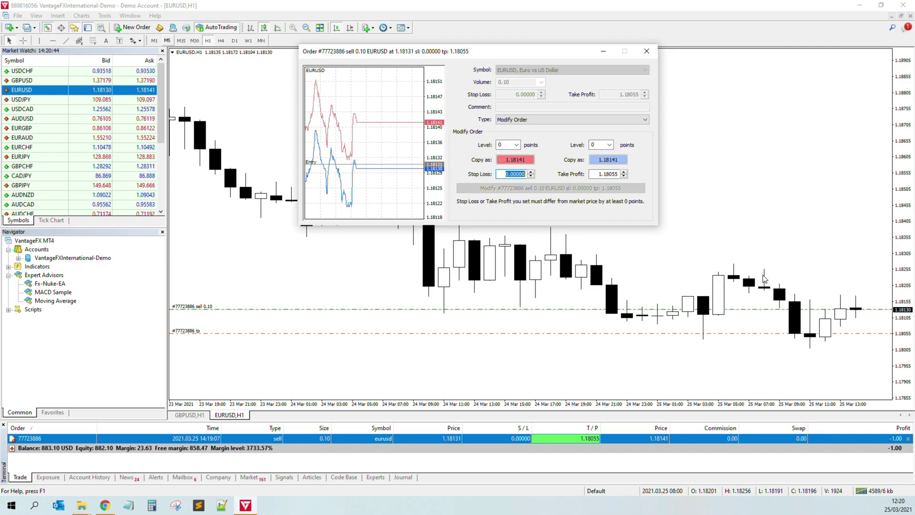
{"action": "type", "text": "1.8"}
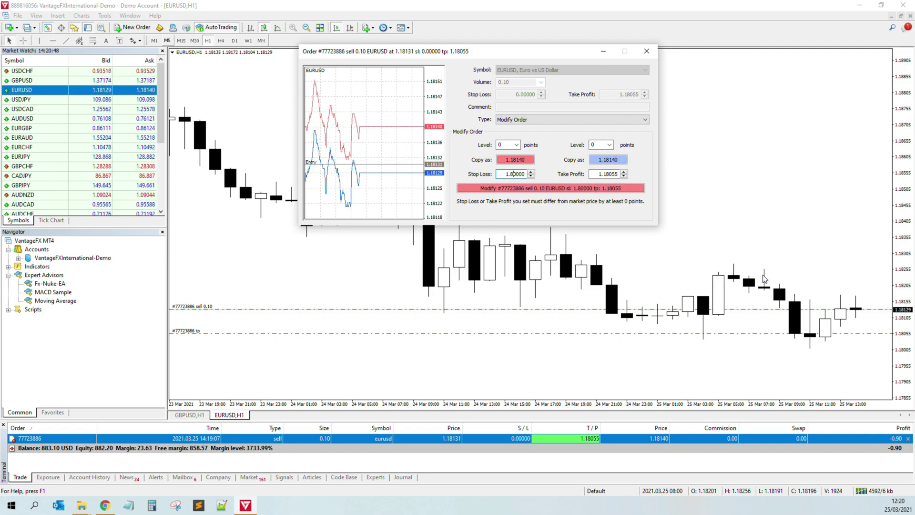
{"action": "key", "text": "BackSpace"}
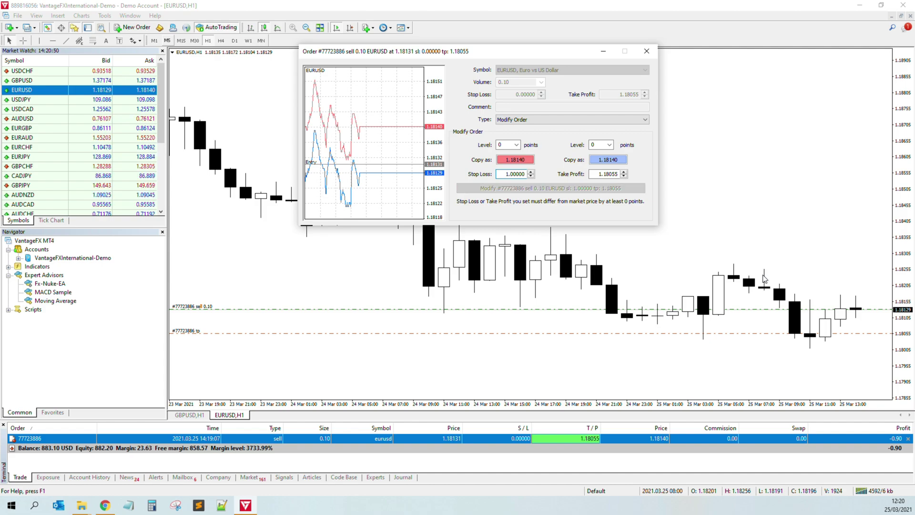
{"action": "type", "text": "8"}
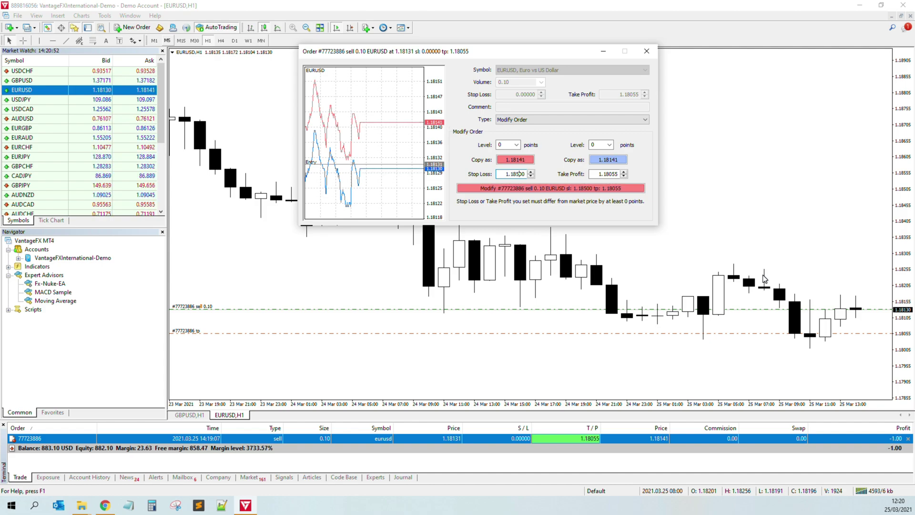
{"action": "type", "text": "205"}
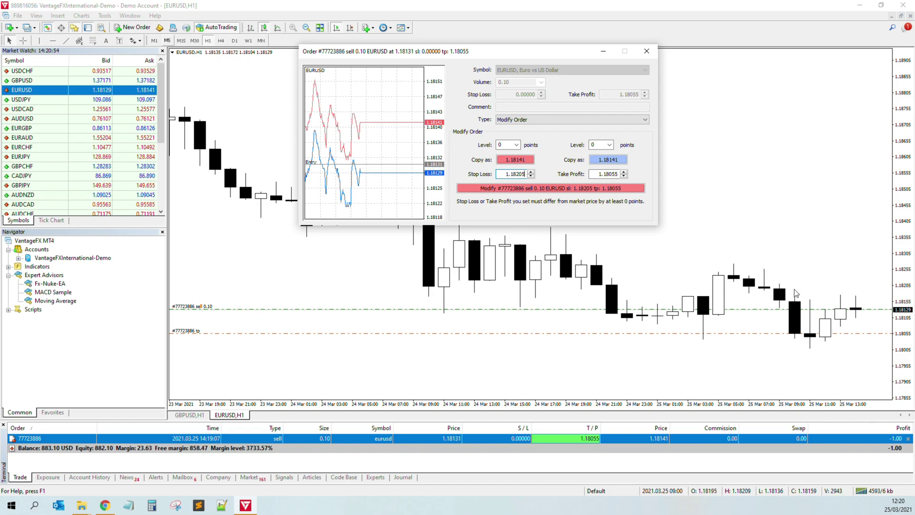
{"action": "left_click", "coordinate": [560, 192]}
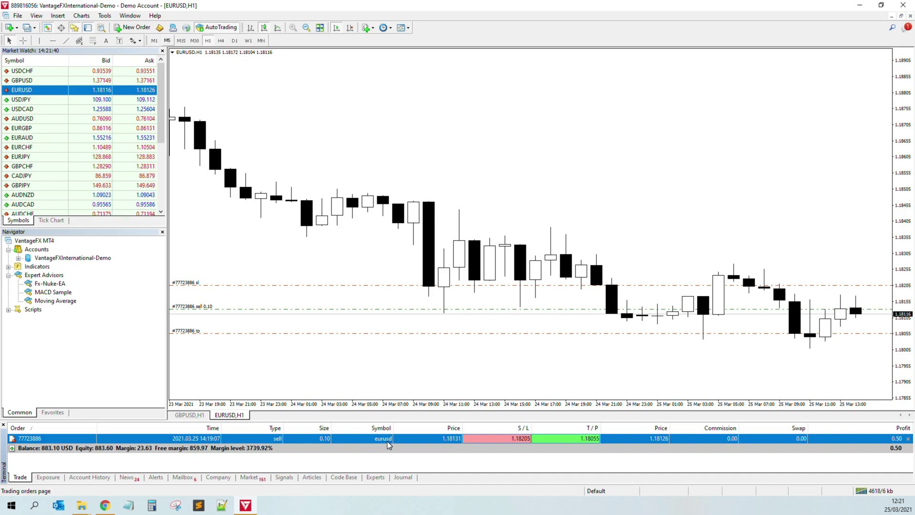
Step: Close the EURUSD sell order at market, leaving equity matching the 883.50 balance
{"action": "right_click", "coordinate": [366, 437]}
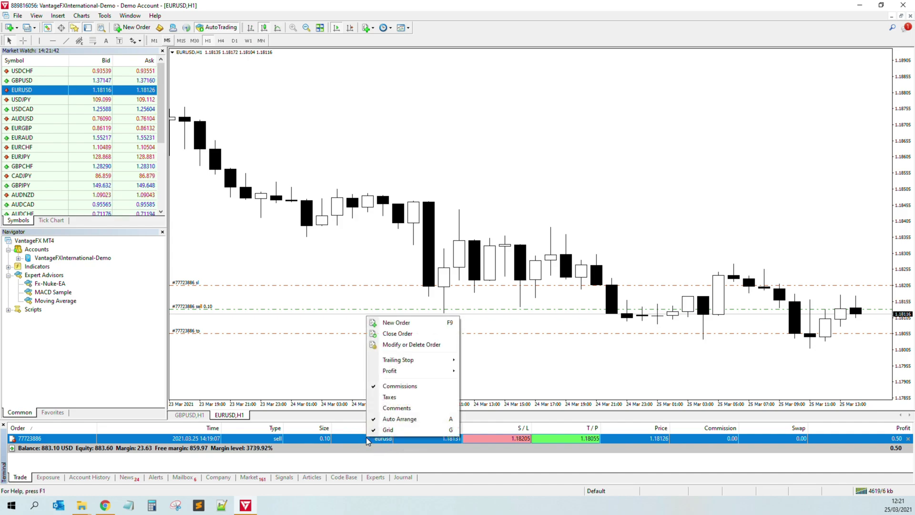
{"action": "left_click", "coordinate": [395, 334]}
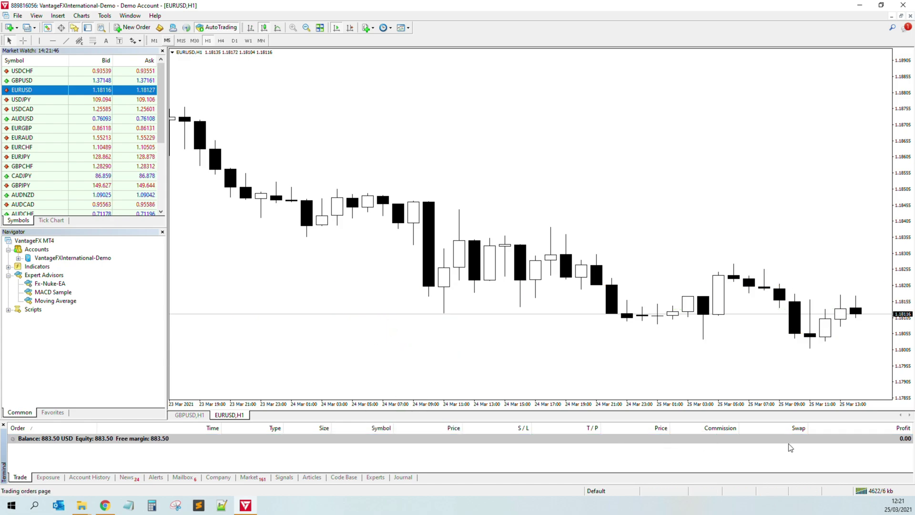